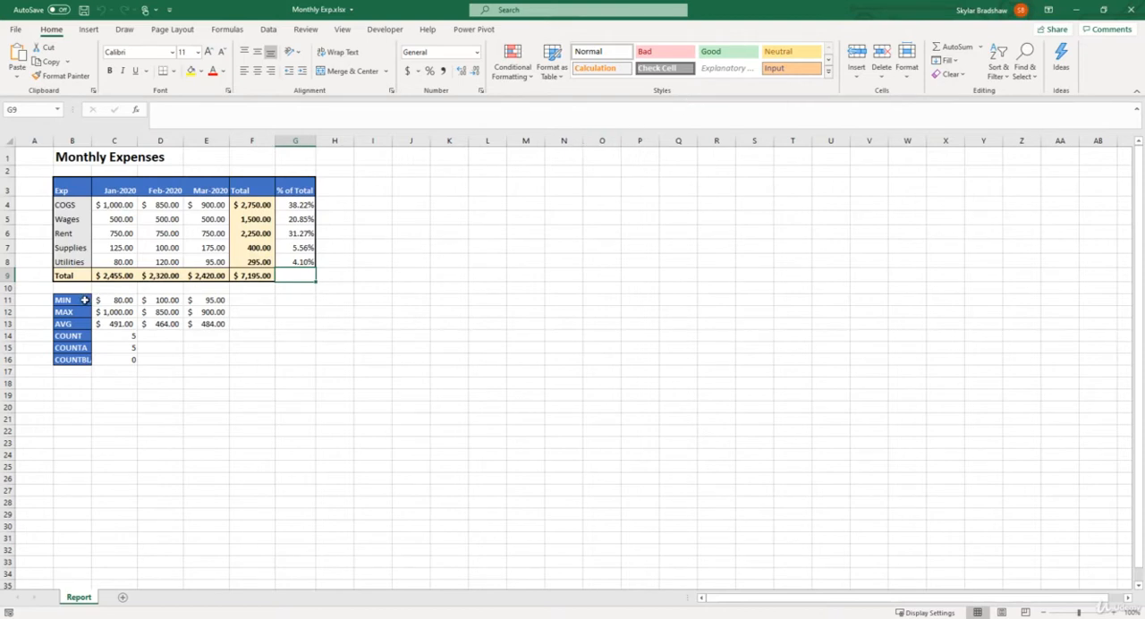
Clear the formatting from the summary labels MIN through COUNTBLANK in B11:B16, keeping their contents.
click(83, 301)
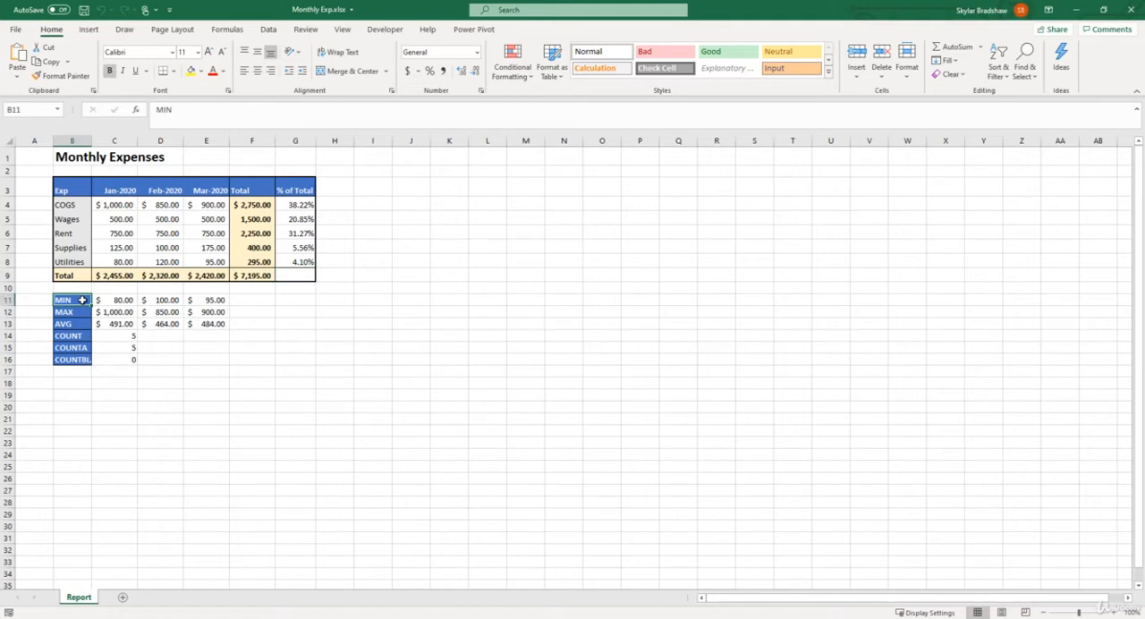
drag(84, 300, 78, 358)
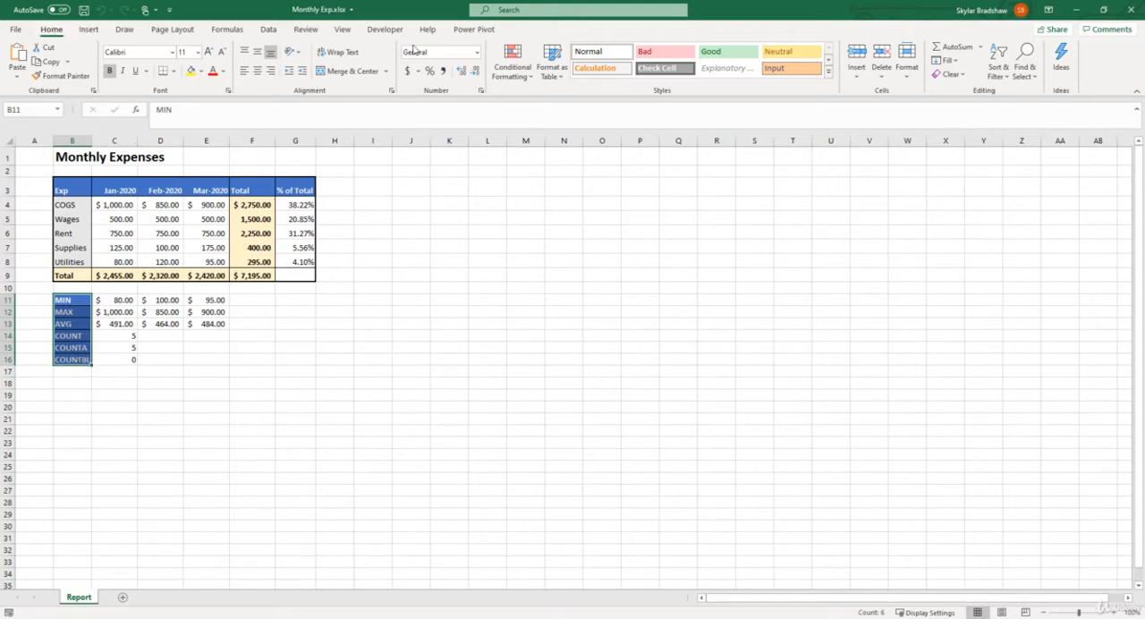
click(962, 77)
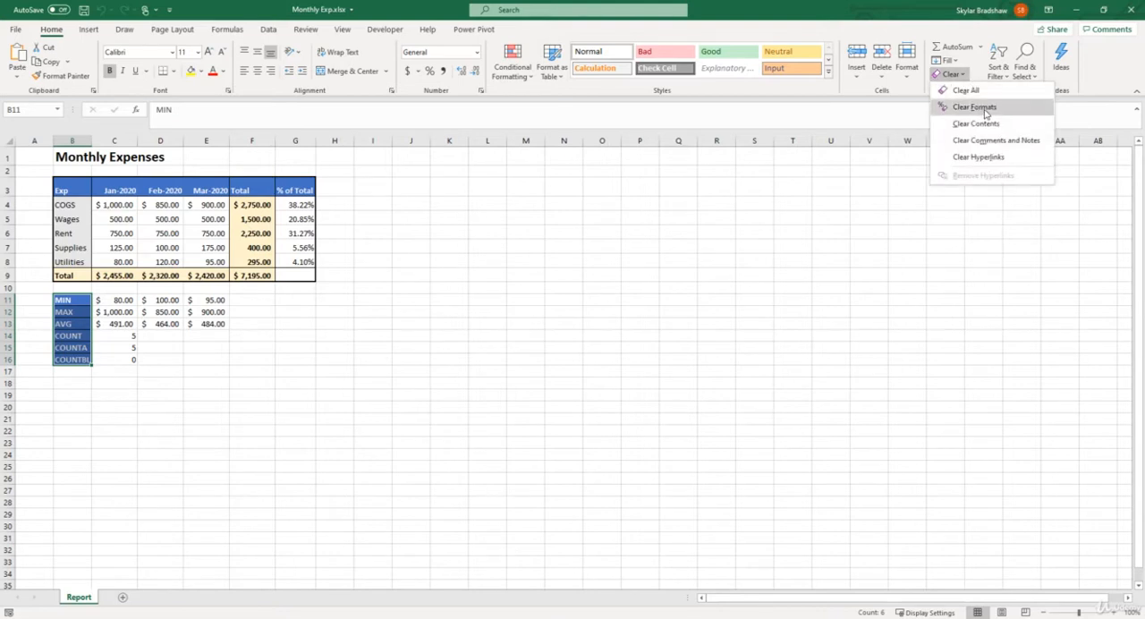
click(985, 107)
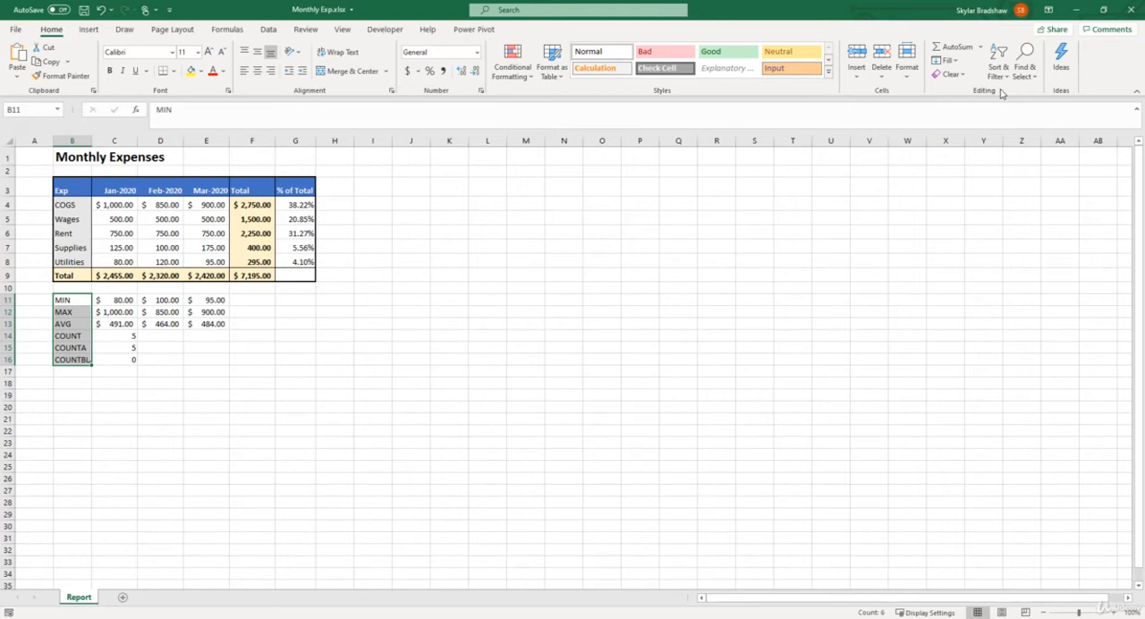
Format the MIN label in B11 with bold text, a blue theme fill and a white font.
click(81, 301)
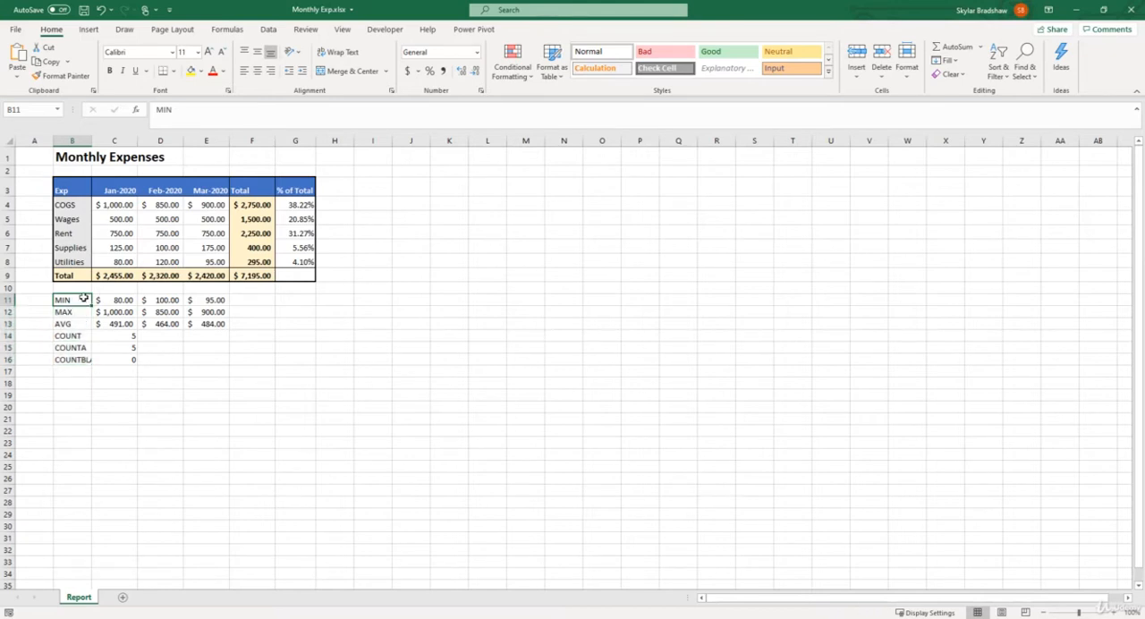
click(110, 71)
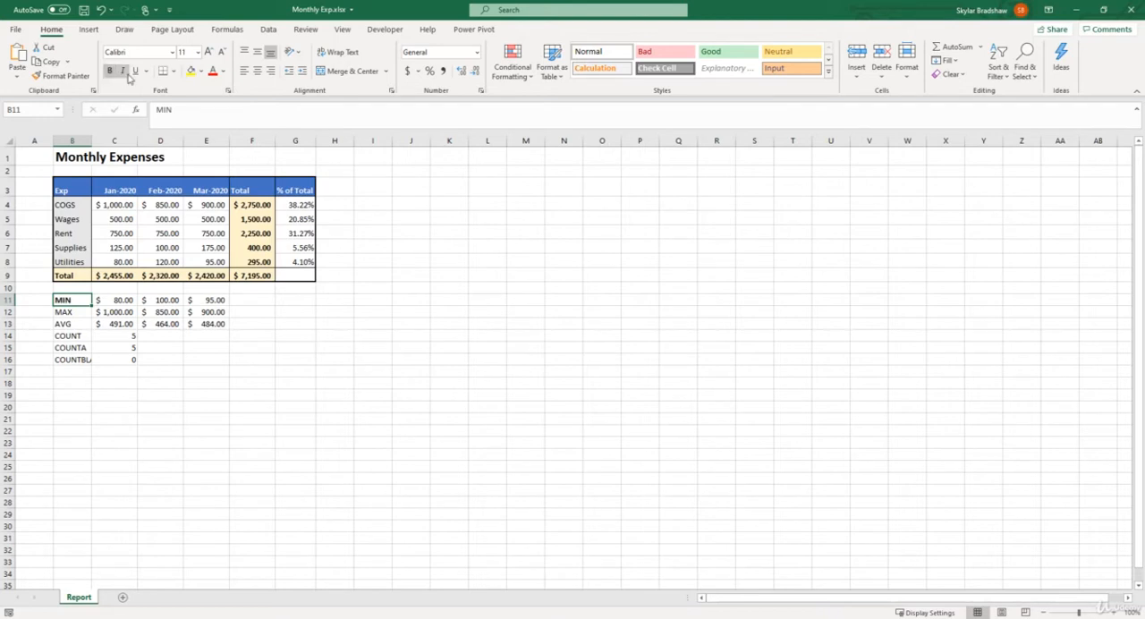
click(202, 71)
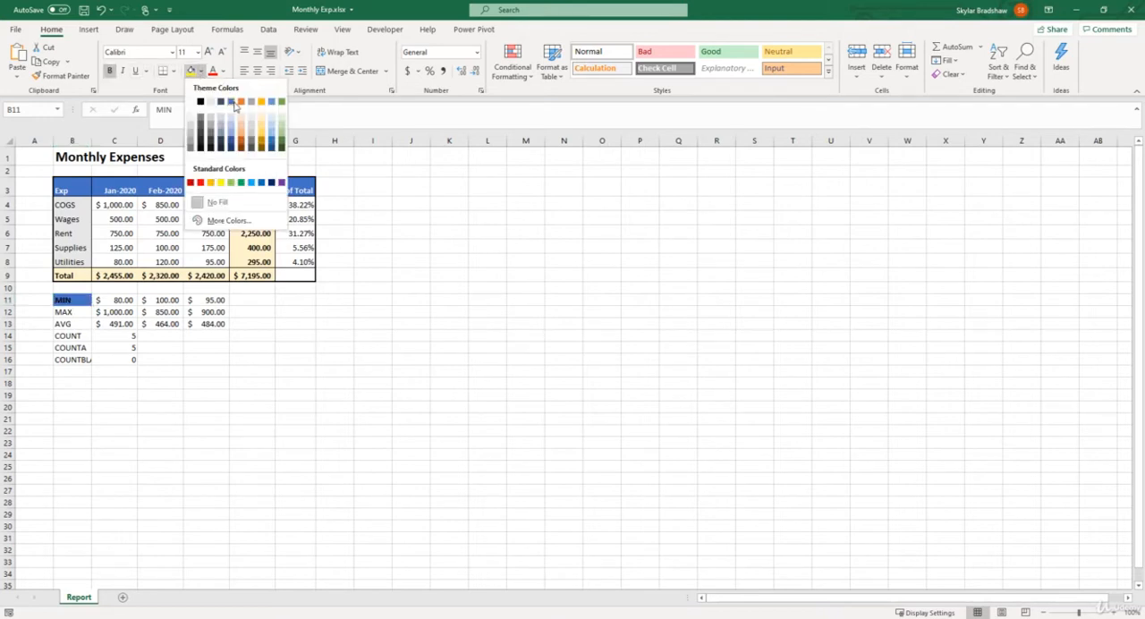
click(231, 102)
click(225, 72)
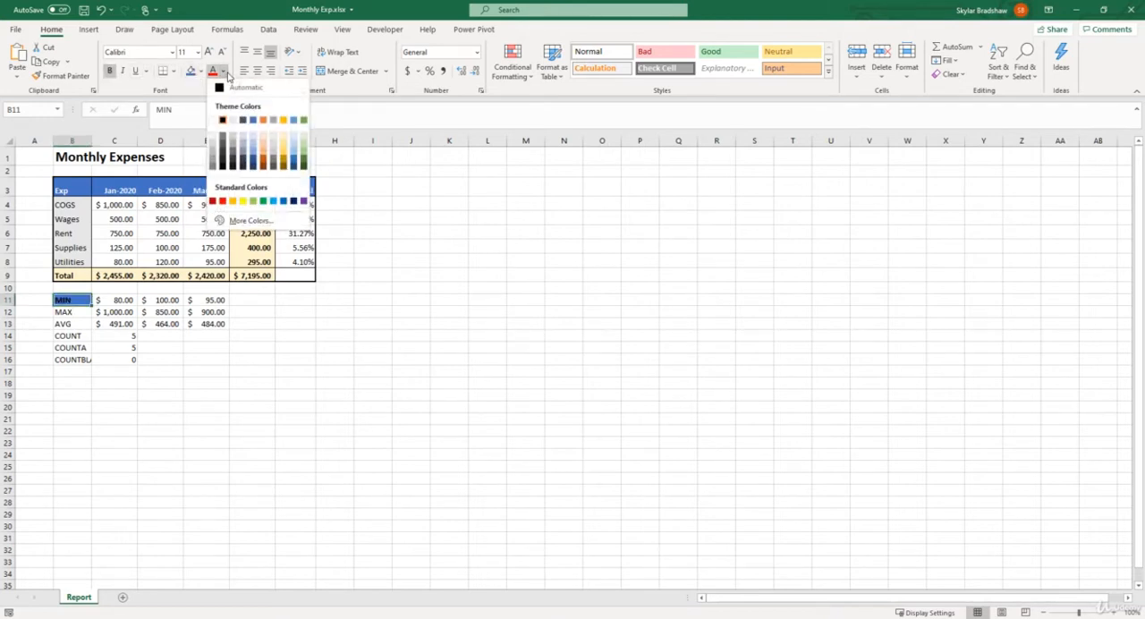
click(212, 122)
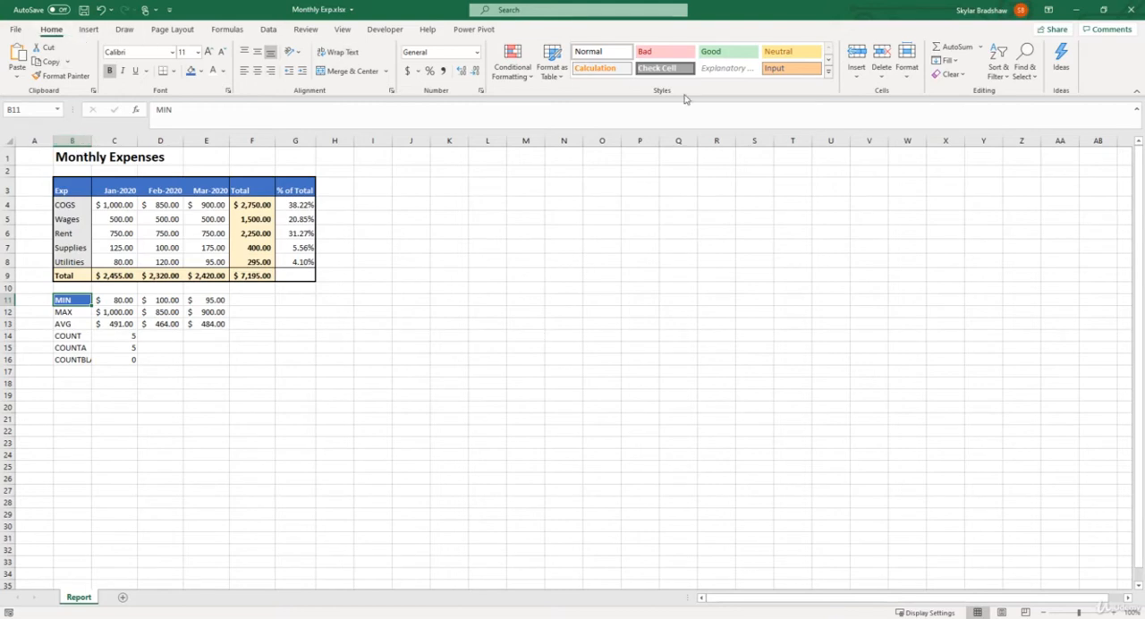
Create a new cell style named TestStyle from the MIN cell's formatting, excluding the Number and Border settings.
click(827, 77)
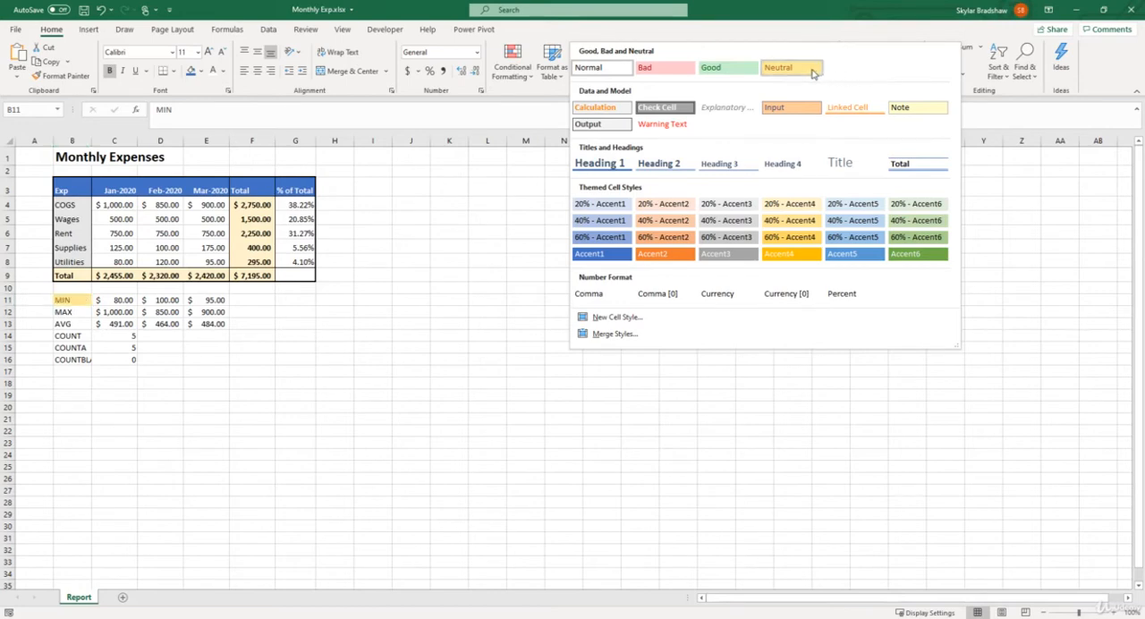
click(616, 317)
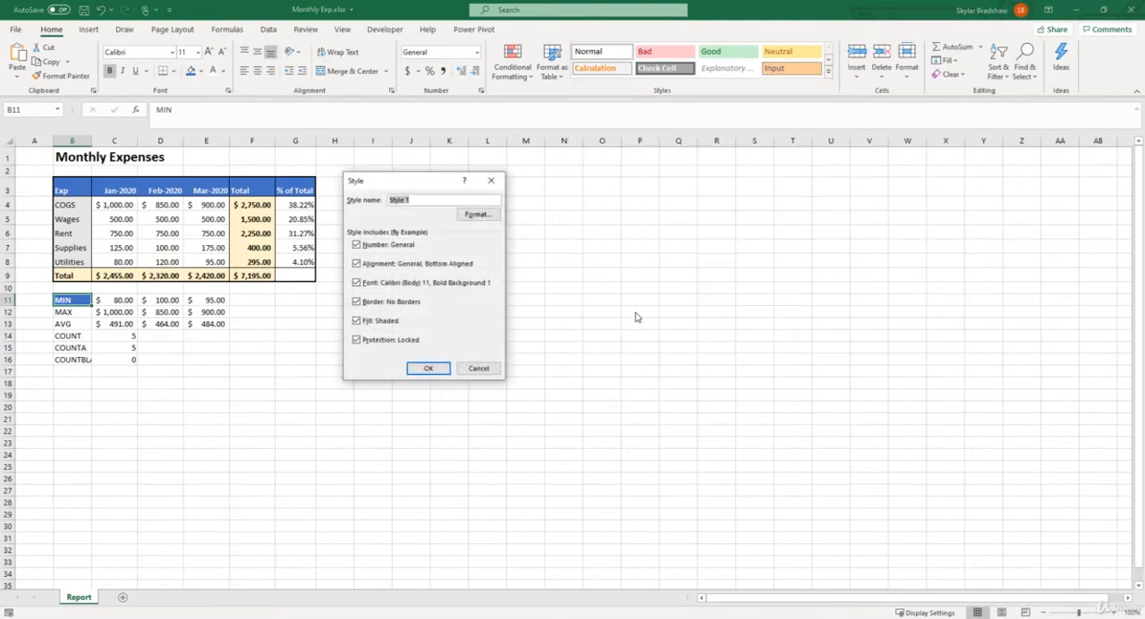
text(TestStyle)
click(356, 244)
click(357, 301)
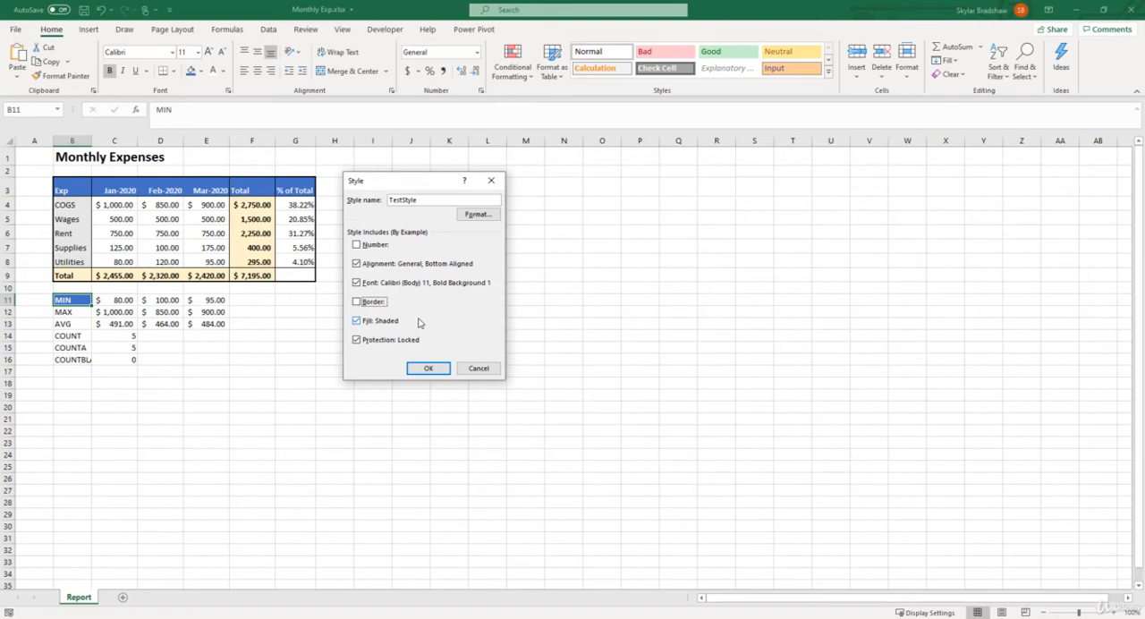
click(430, 371)
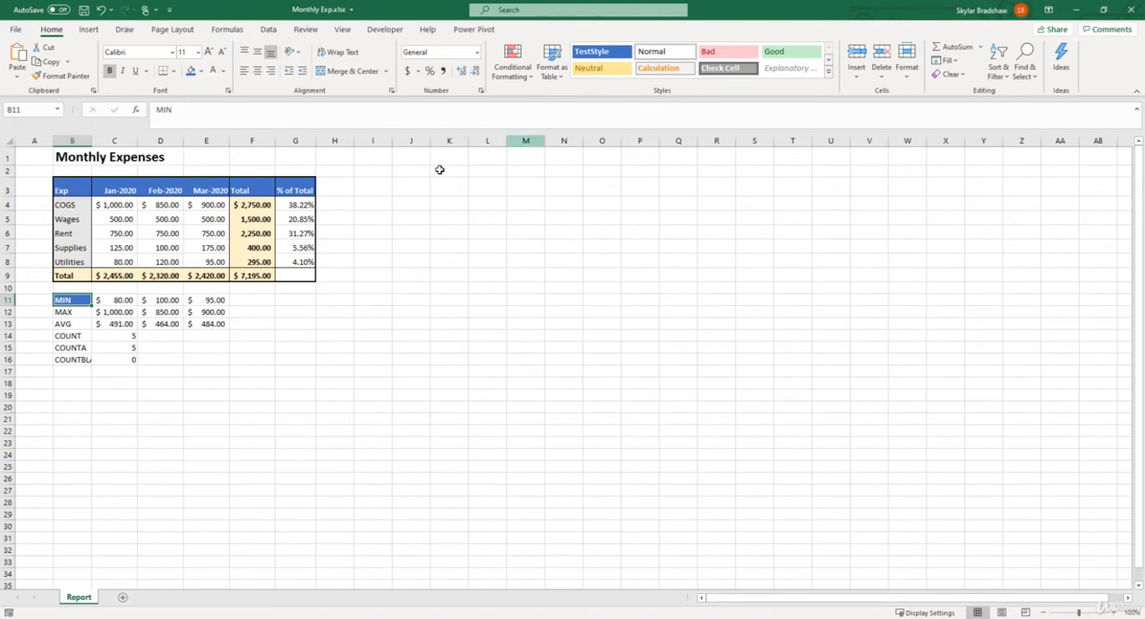
Apply the TestStyle cell style to the remaining summary labels in B12:B16.
click(81, 312)
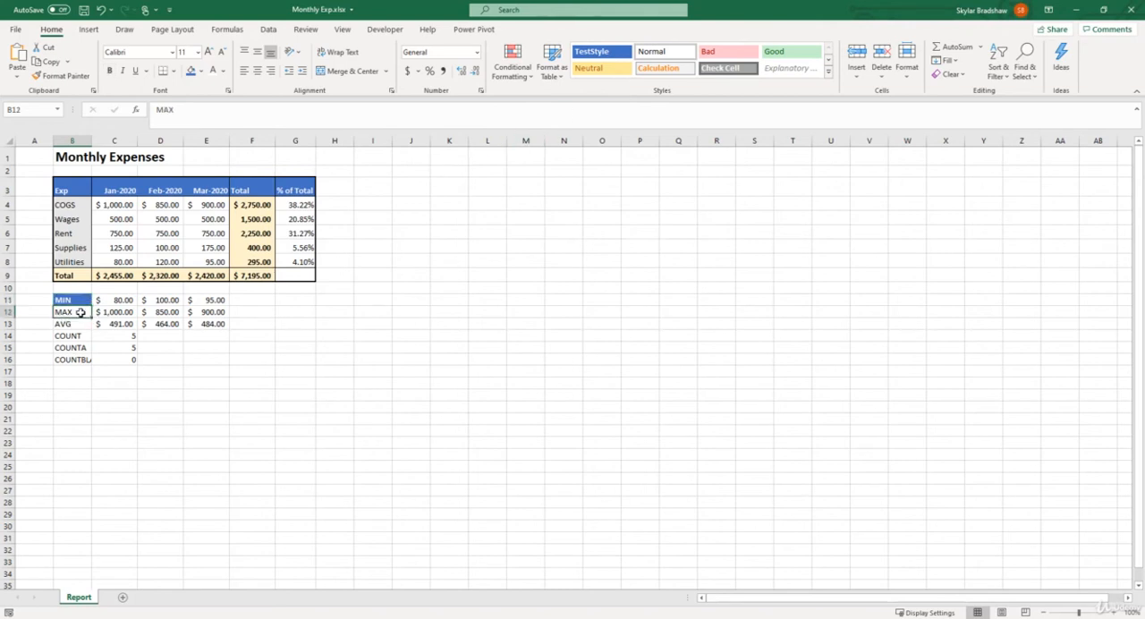
drag(81, 313, 85, 359)
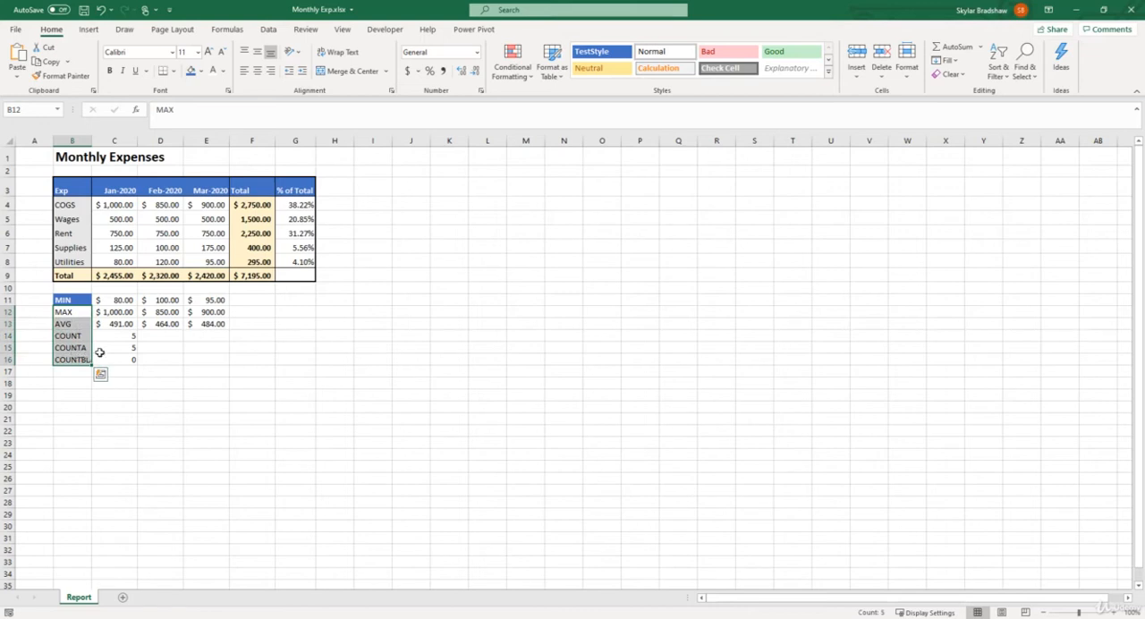
click(595, 53)
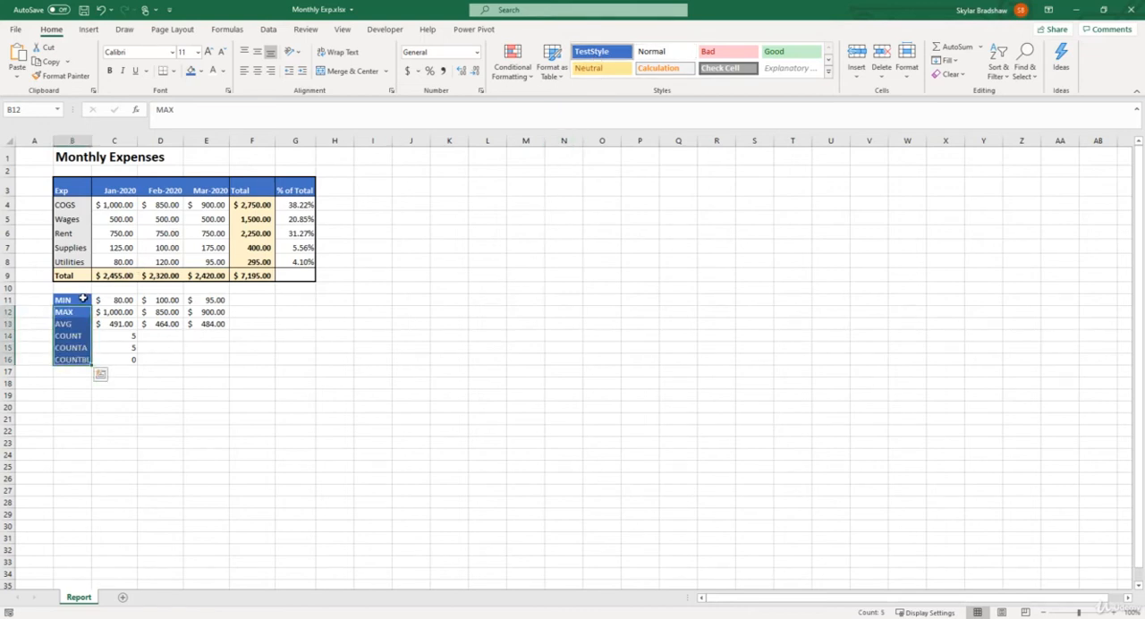
Add All Borders to the summary label cells B11:B16.
drag(76, 300, 78, 357)
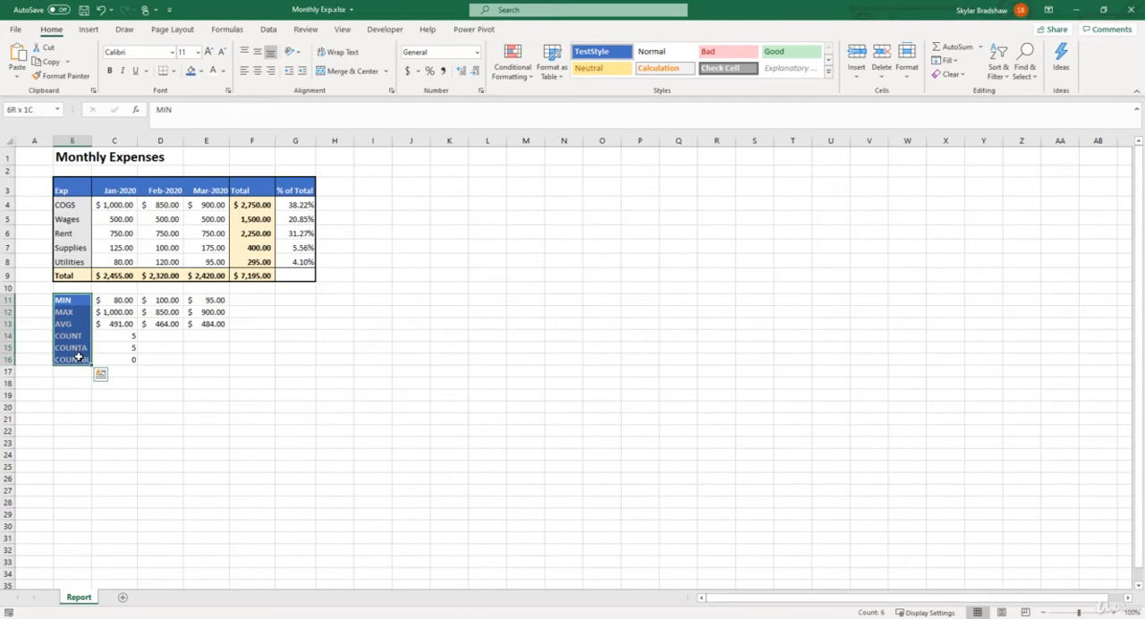
click(174, 70)
click(196, 189)
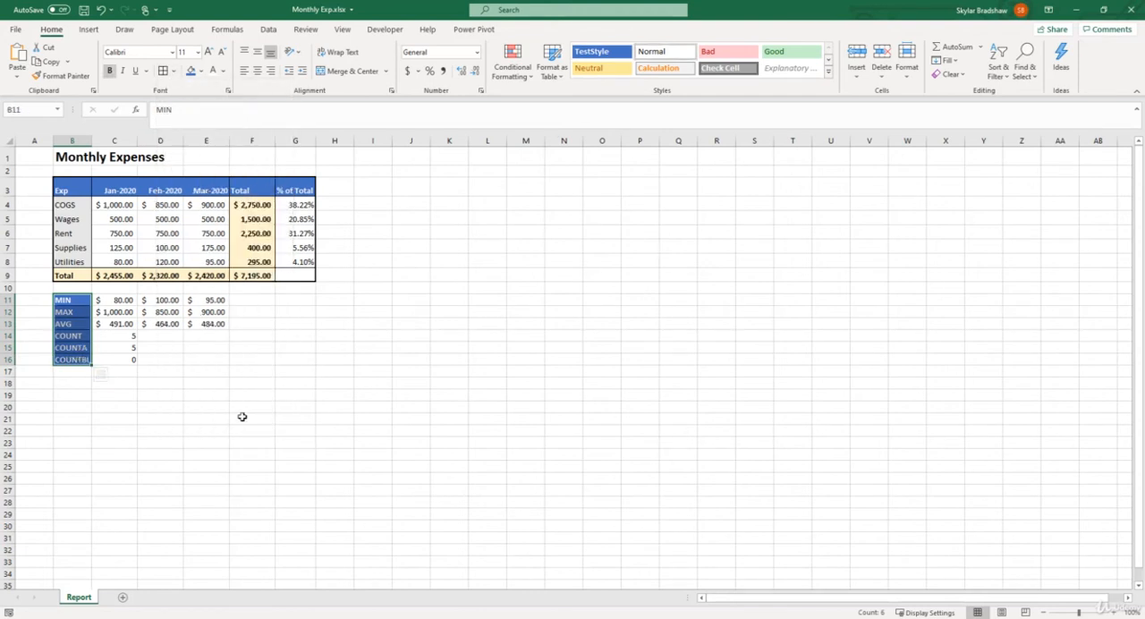
click(212, 382)
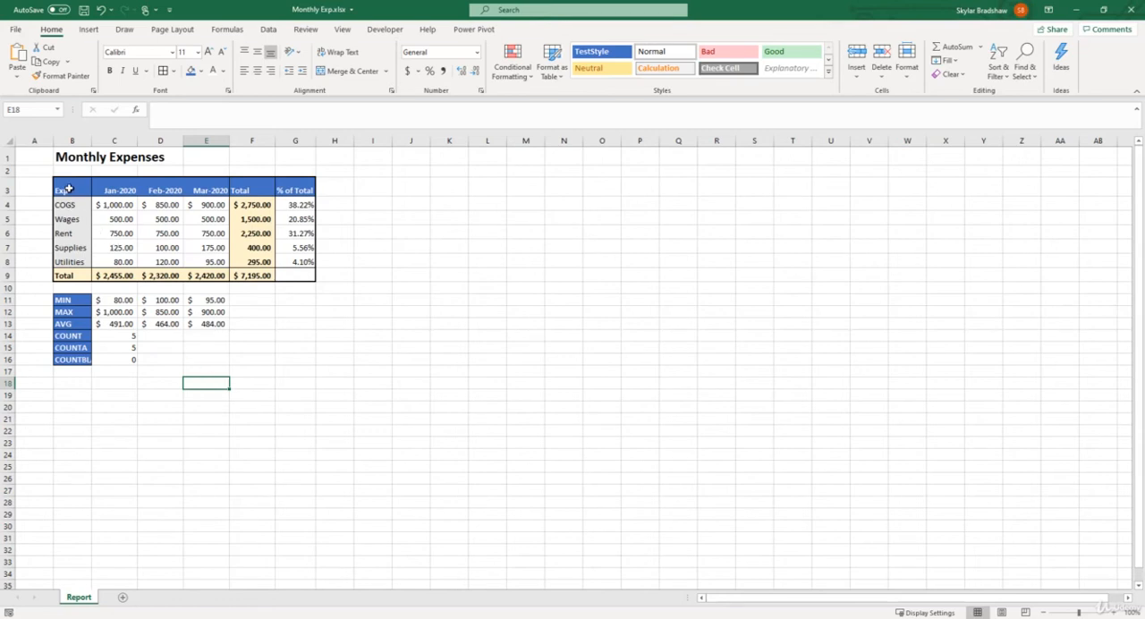
Apply the TestStyle cell style to the expense table's header row B3:G3 and check the date headers.
drag(70, 190, 278, 191)
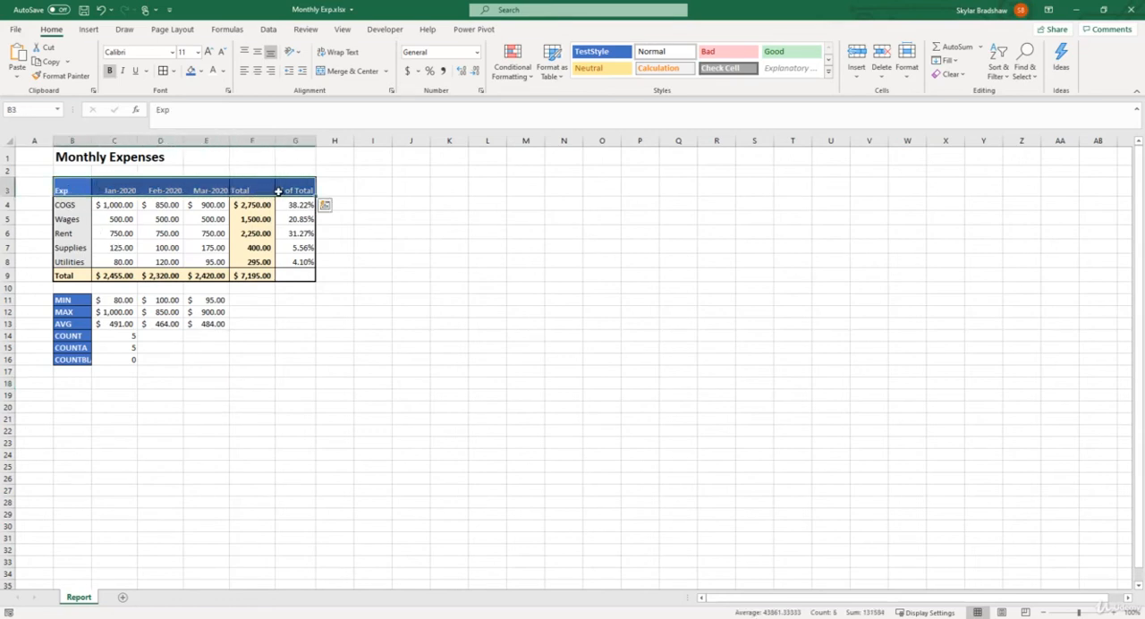
click(599, 57)
click(121, 190)
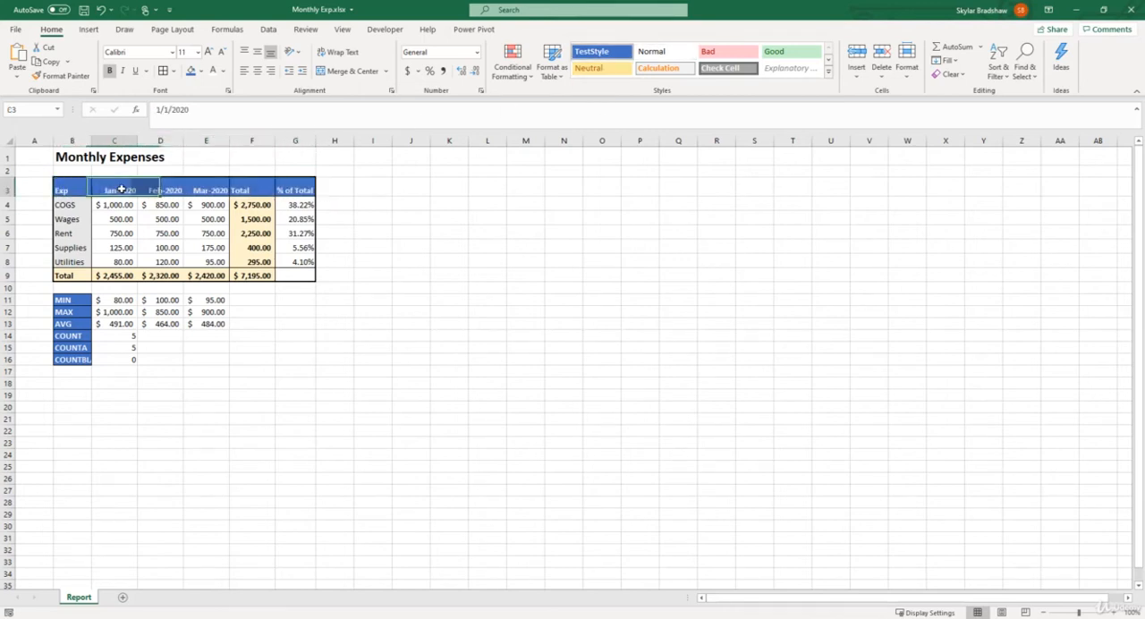
click(161, 189)
click(197, 186)
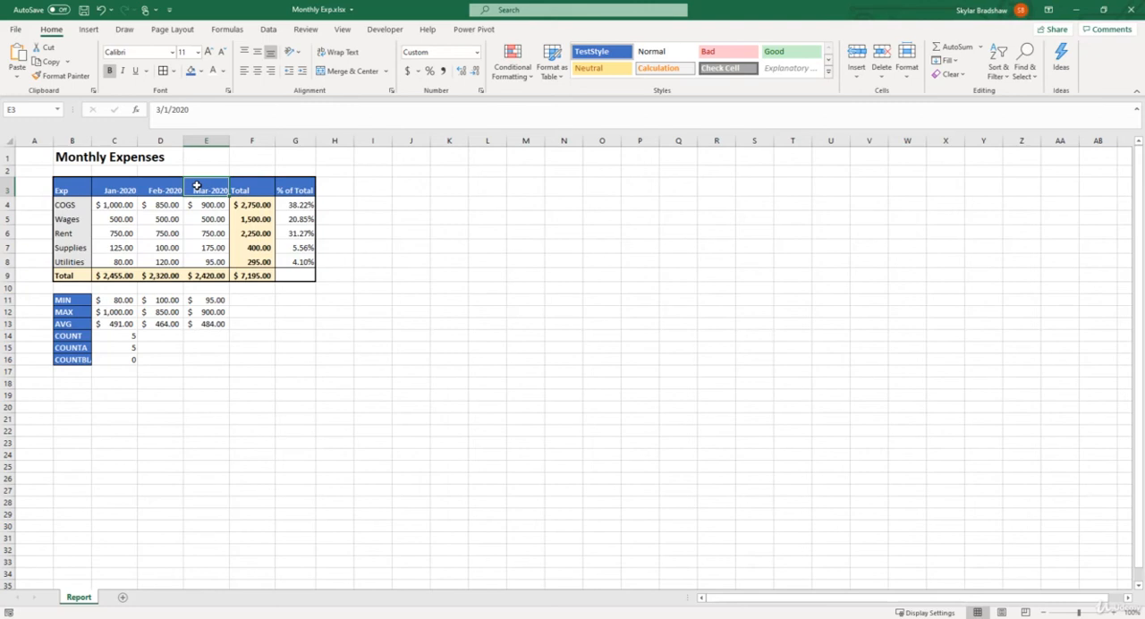
drag(88, 190, 291, 191)
Modify the TestStyle cell style so that its fill uses the green theme color.
drag(71, 300, 77, 361)
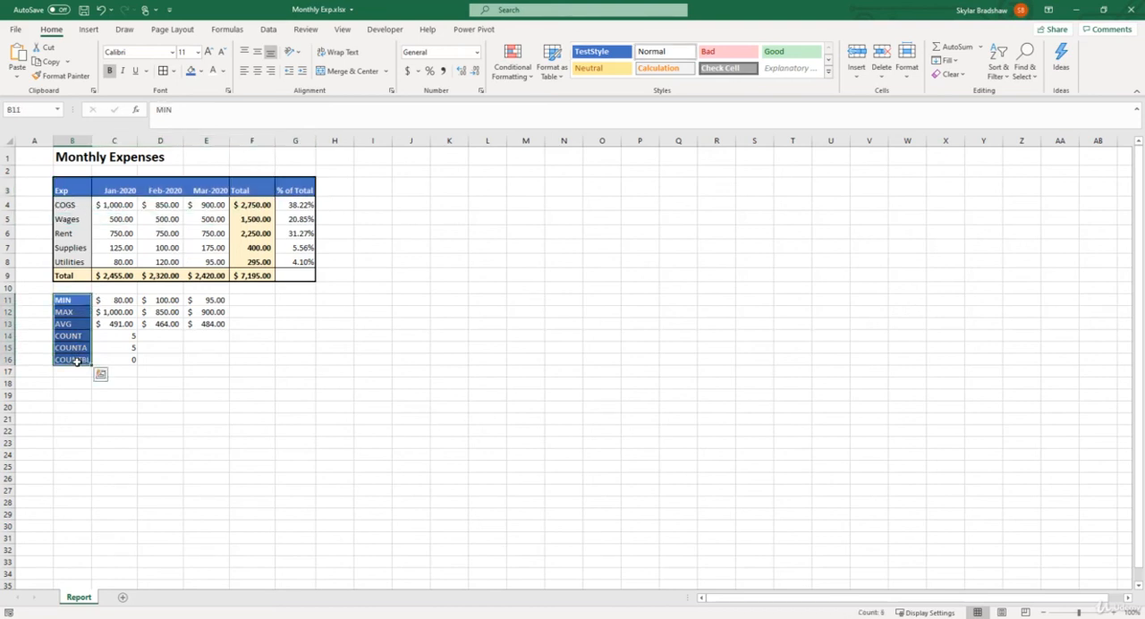
right_click(595, 55)
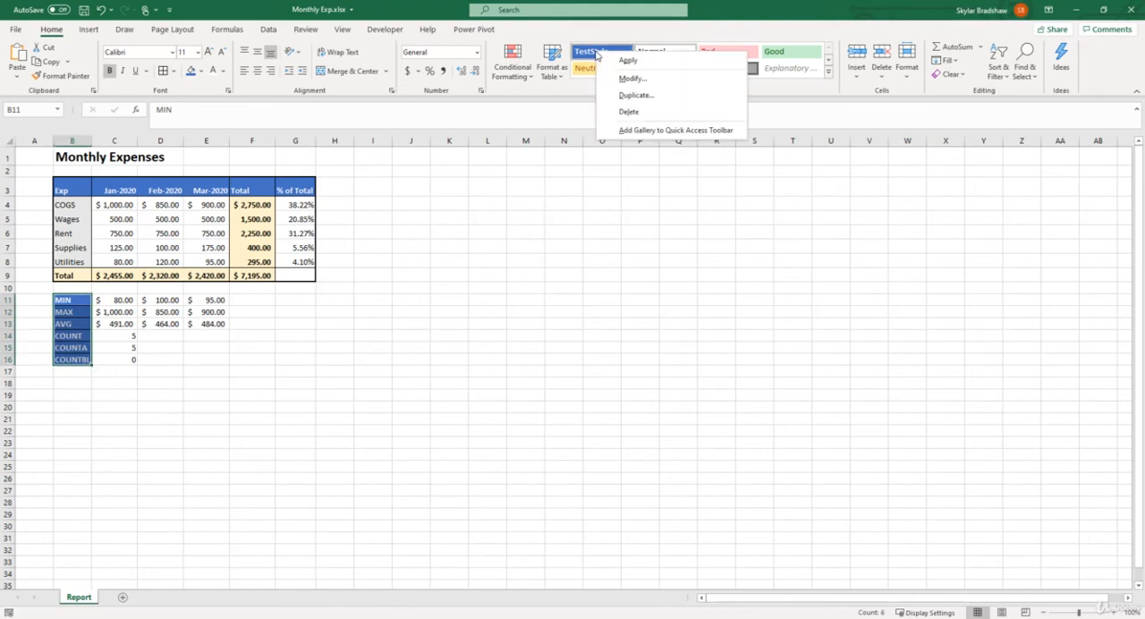
click(643, 79)
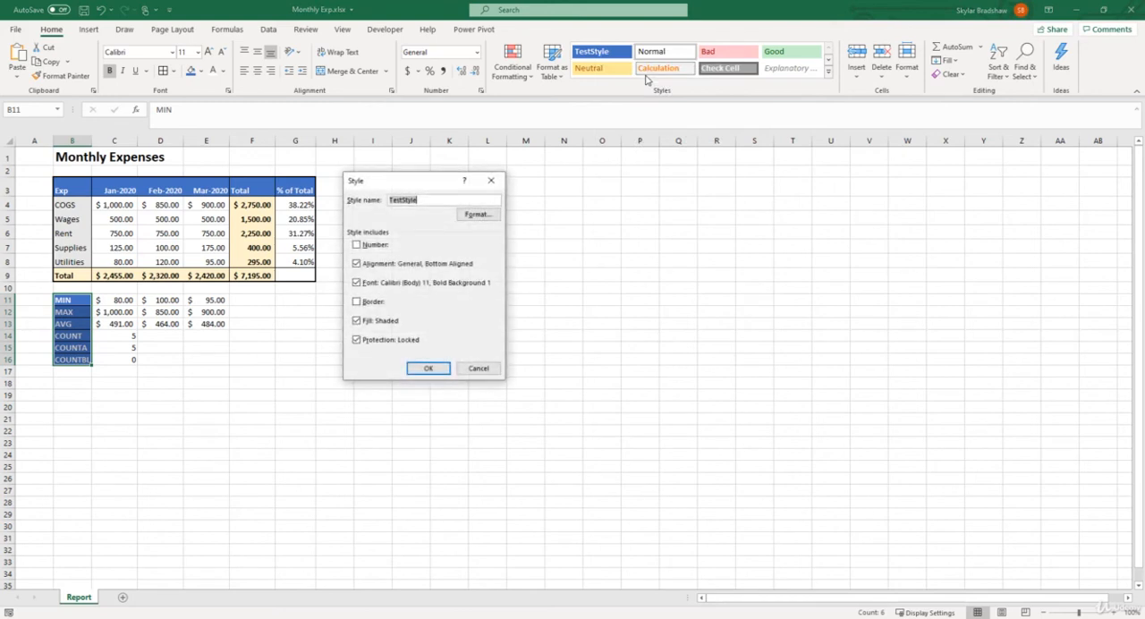
click(492, 217)
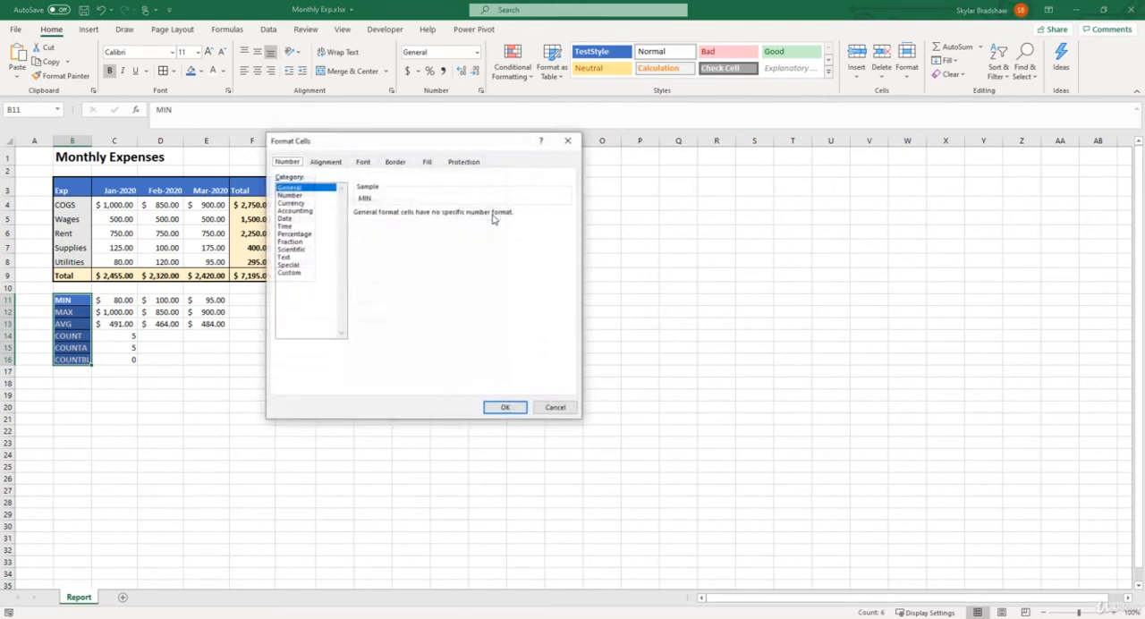
click(428, 162)
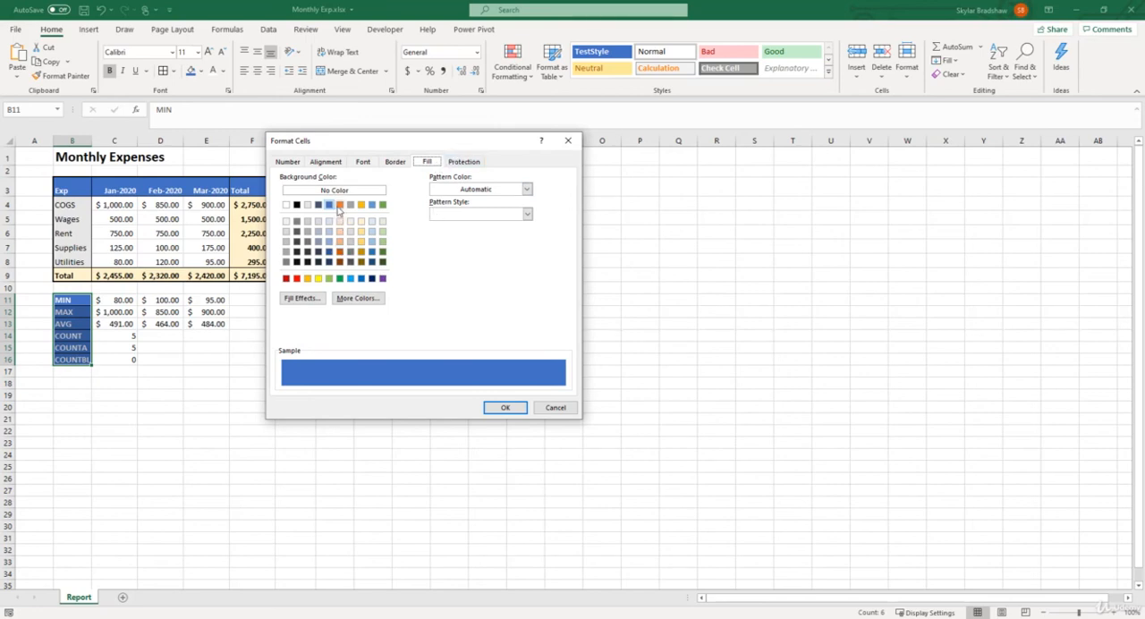
click(383, 205)
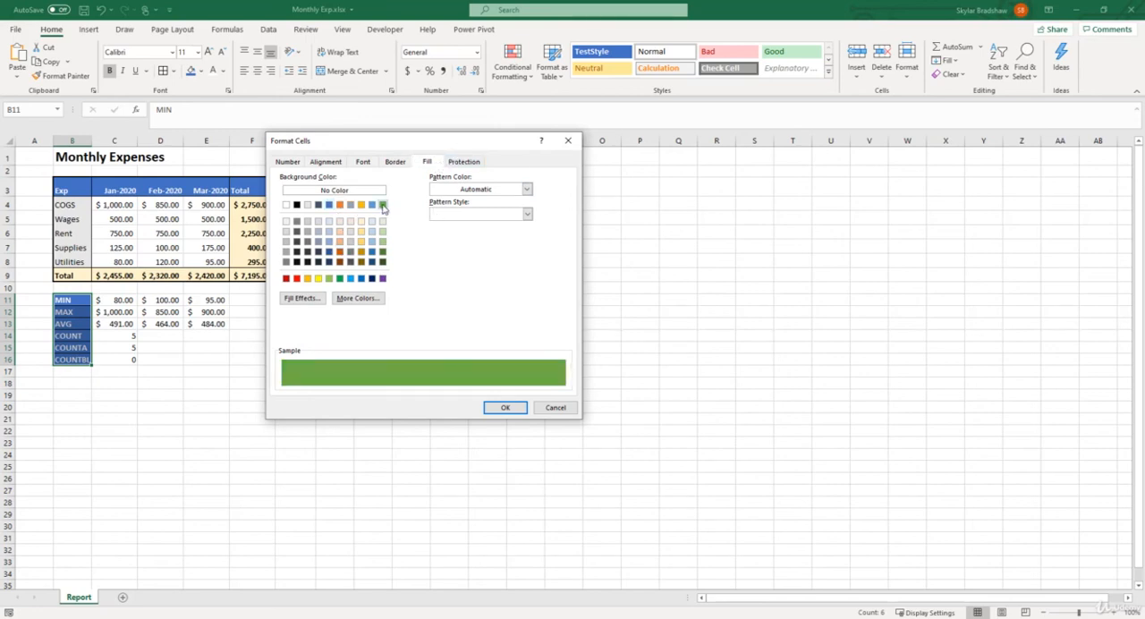
click(505, 408)
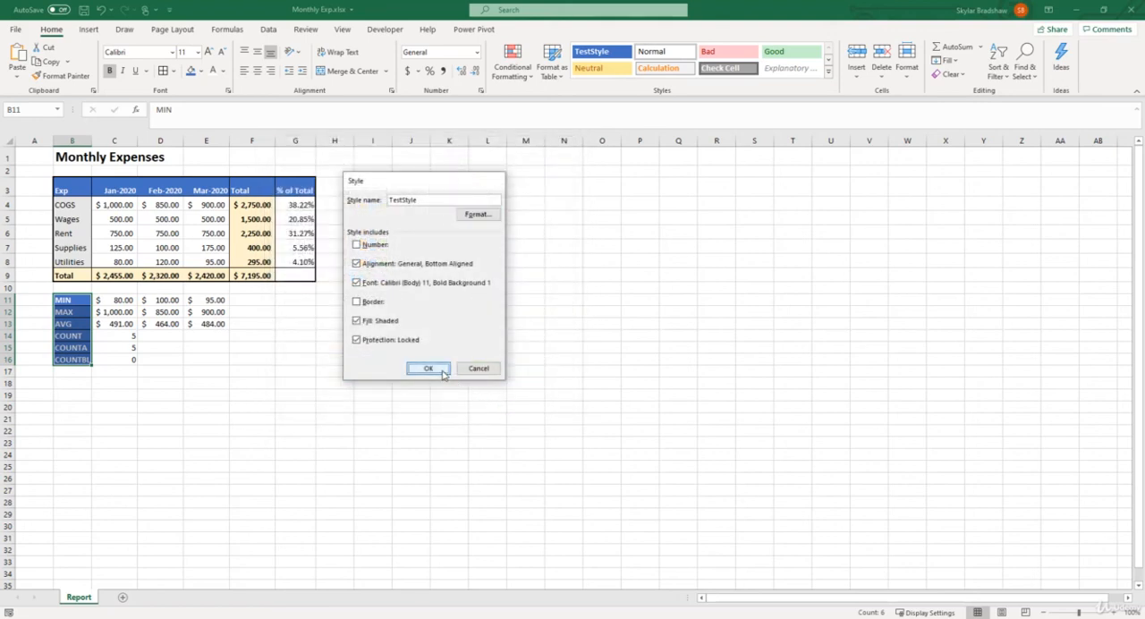
click(428, 368)
click(442, 371)
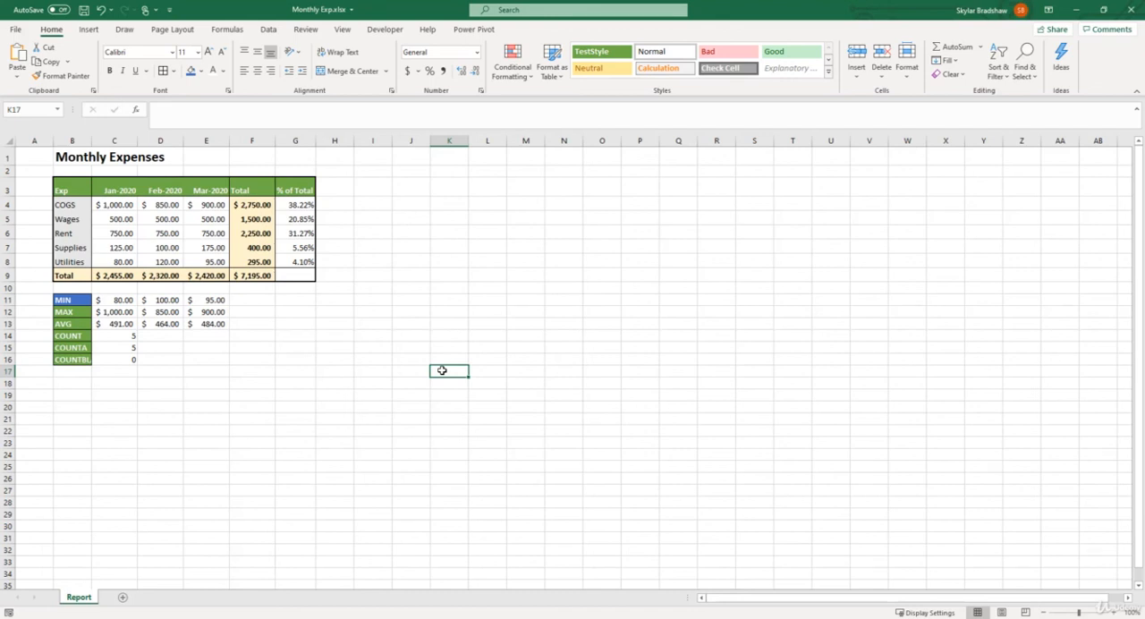
Apply the TestStyle cell style to the MIN label in B11.
click(85, 300)
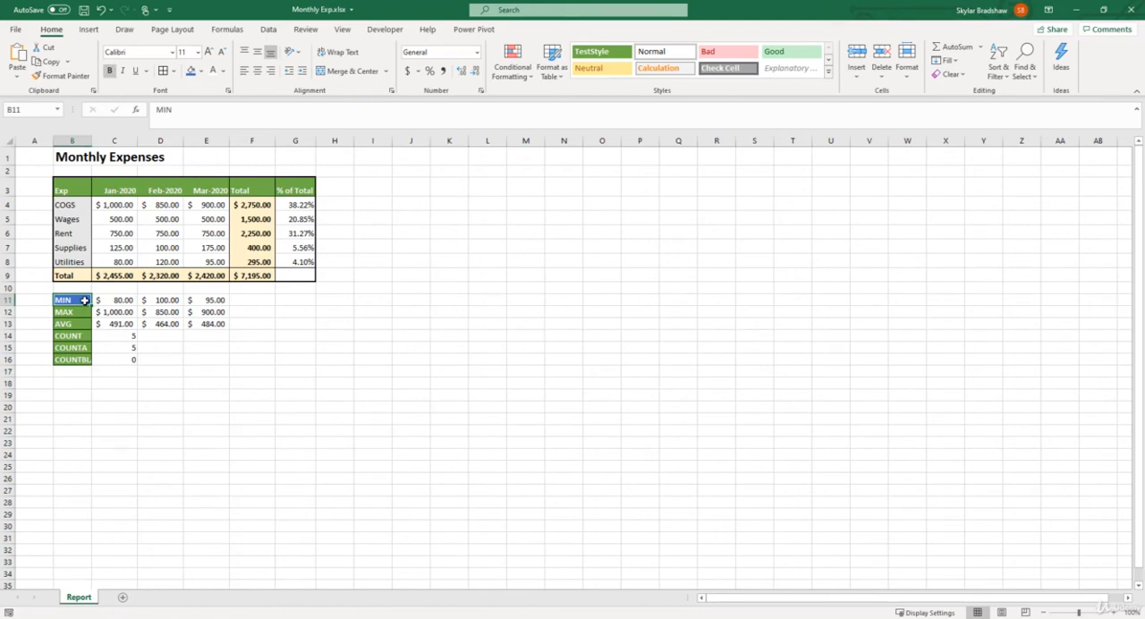
click(601, 52)
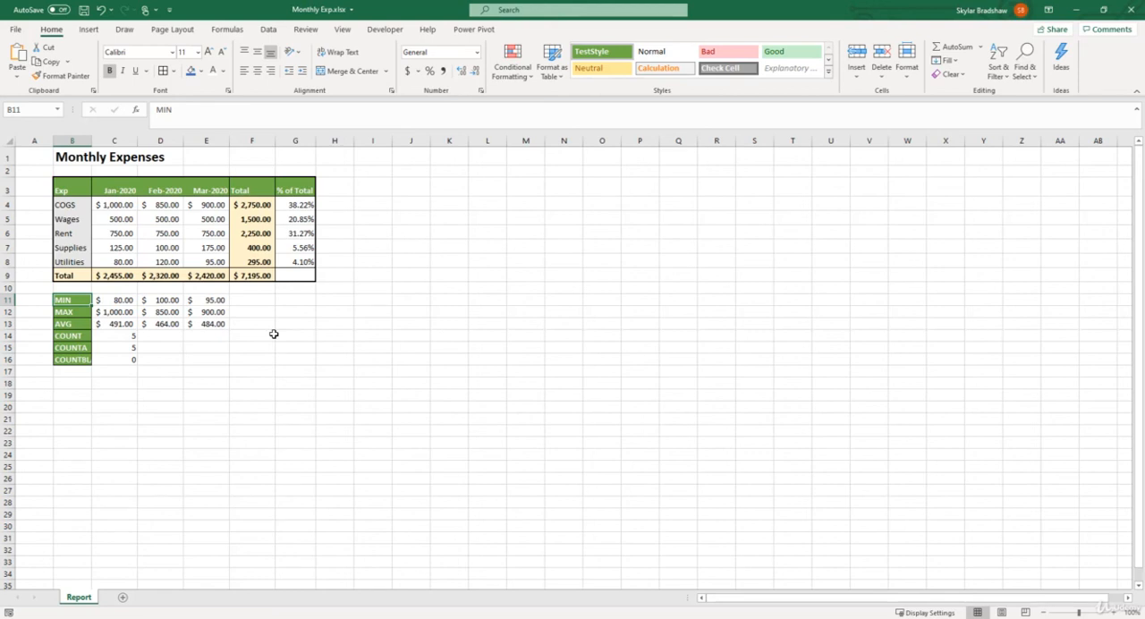
Modify the TestStyle cell style so that its fill uses the blue theme color.
right_click(616, 58)
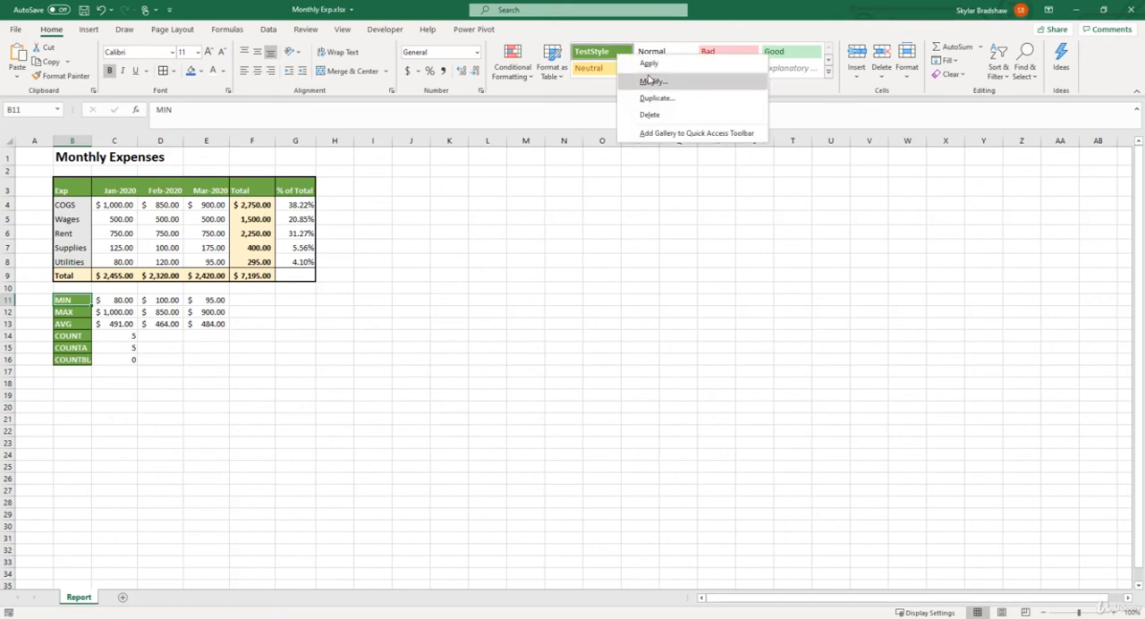
click(651, 81)
click(478, 215)
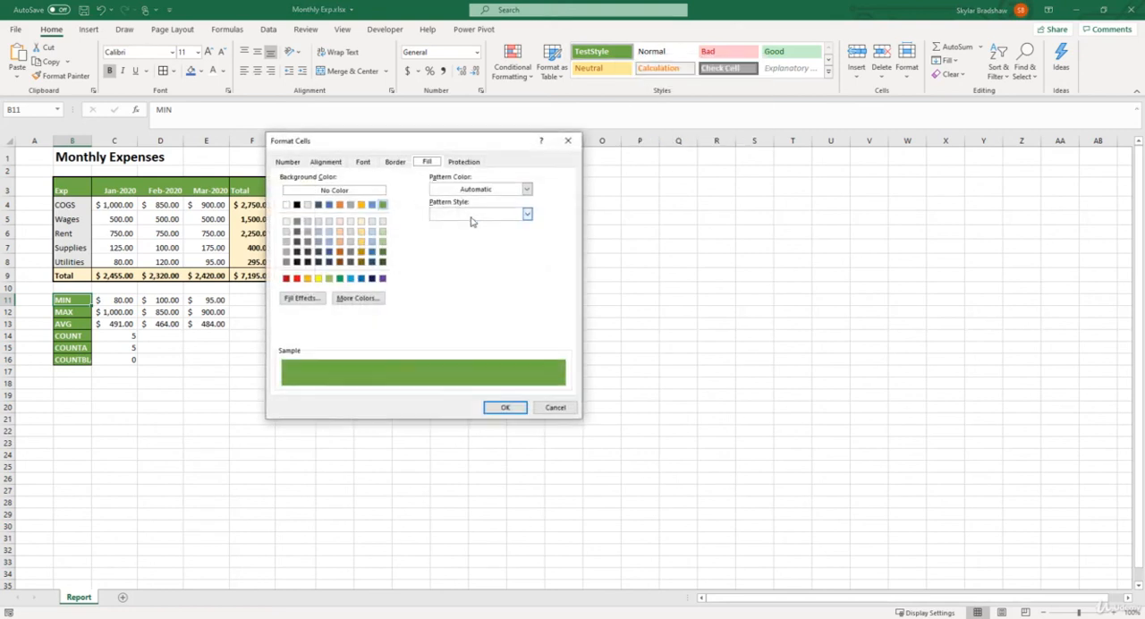
click(329, 205)
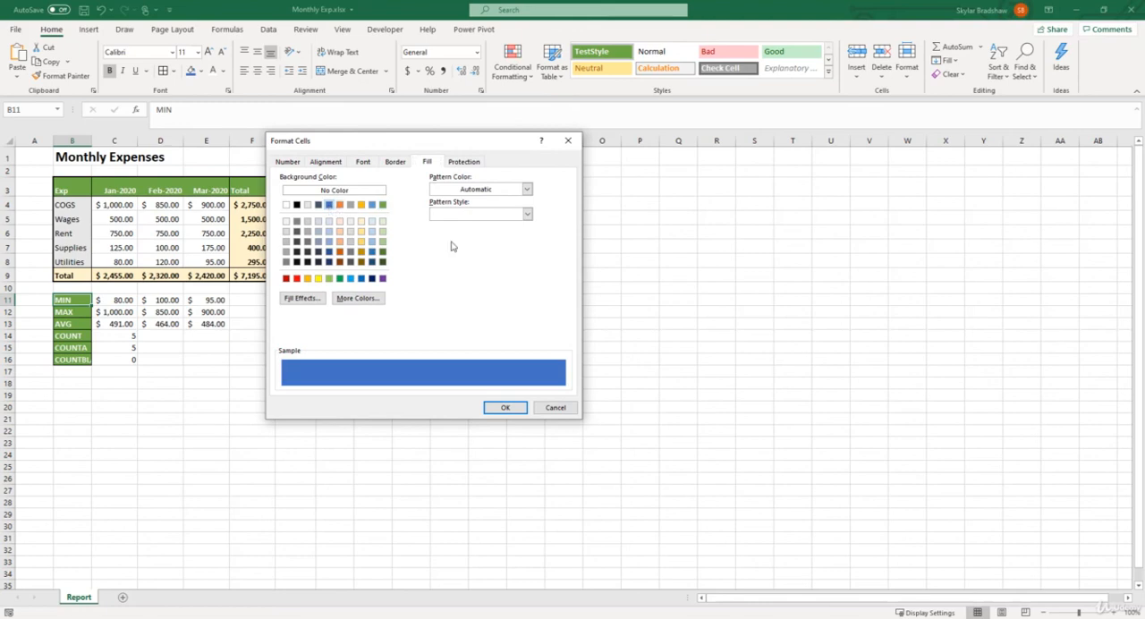
click(504, 408)
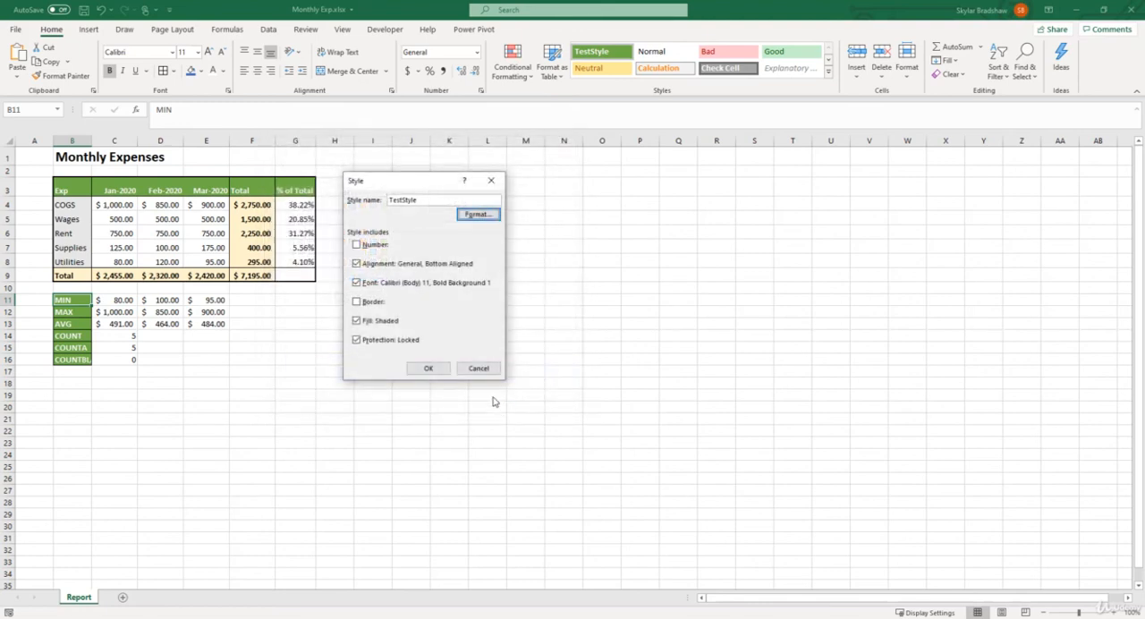
click(428, 370)
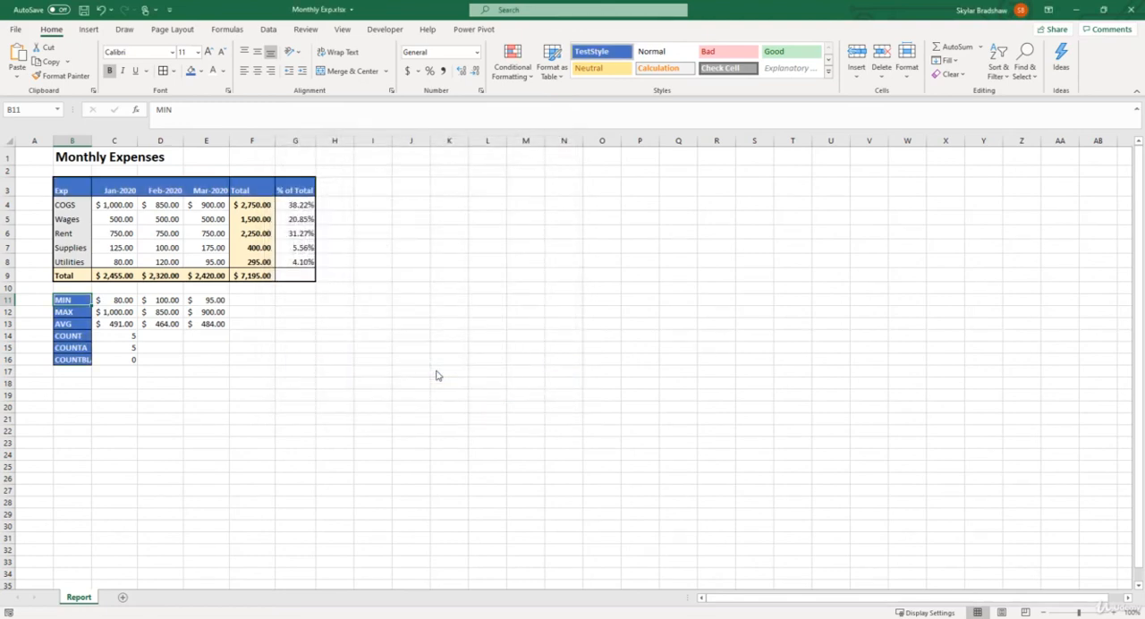